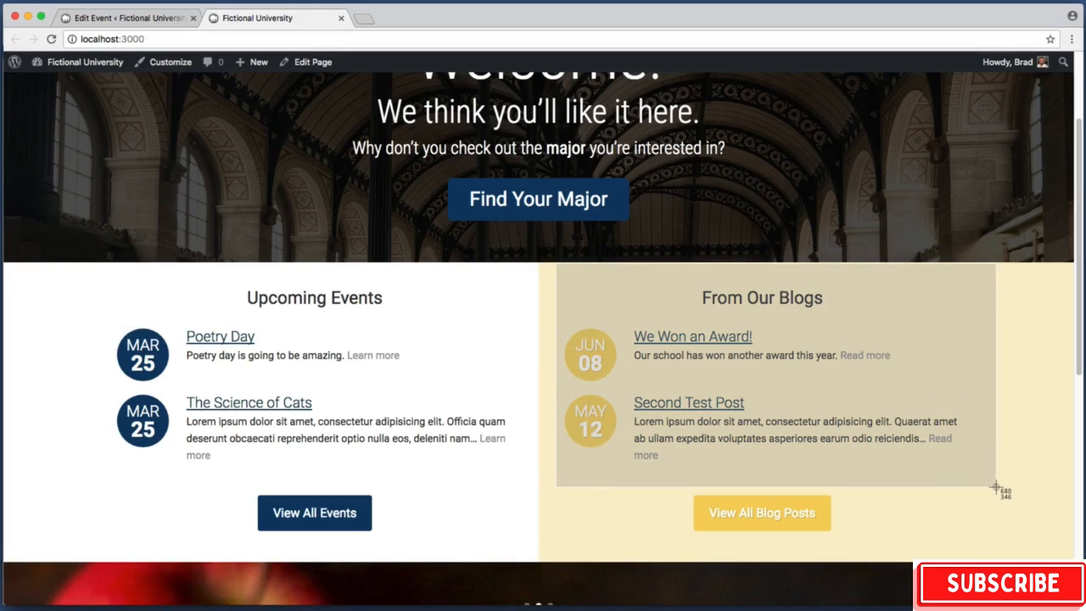
Examine the date badges and entries in the Upcoming Events and From Our Blogs sections of the homepage.
key("super+shift+4")
left_click_drag(557, 319, 628, 392)
key("super+shift+4")
left_click_drag(549, 385, 624, 453)
key("super+shift+4")
left_click_drag(544, 316, 928, 404)
key("super+shift+4")
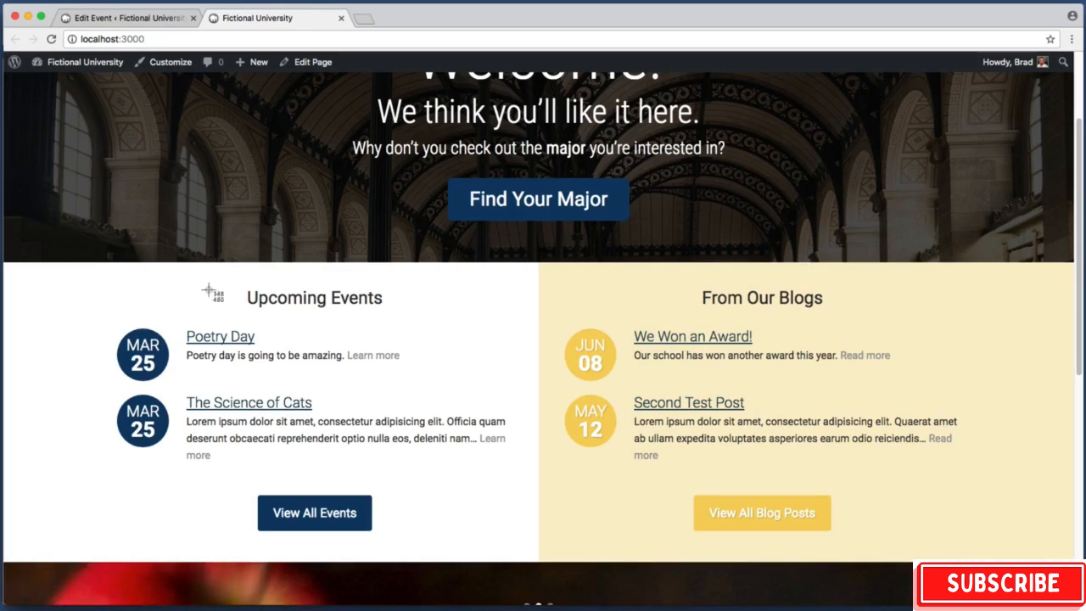
left_click_drag(100, 281, 490, 446)
key("super+shift+4")
left_click_drag(115, 312, 430, 389)
key("super+shift+4")
left_click_drag(173, 312, 416, 371)
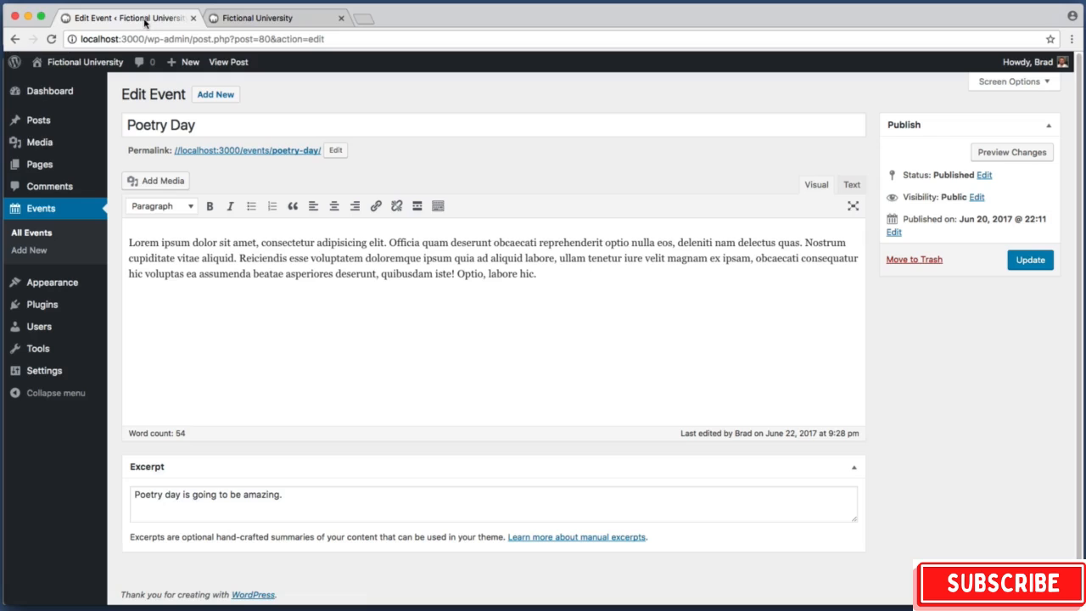
Review the published date, title, body content and excerpt on the Poetry Day event's edit screen.
left_click(144, 20)
key("super+shift+4")
left_click_drag(882, 204, 1056, 240)
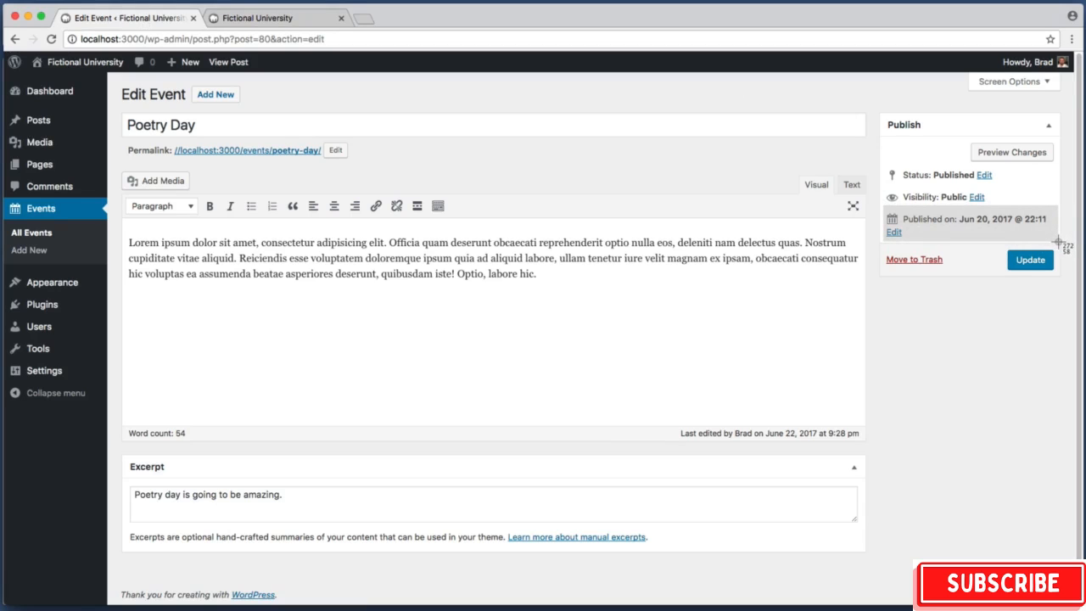
left_click_drag(1057, 241, 1057, 240)
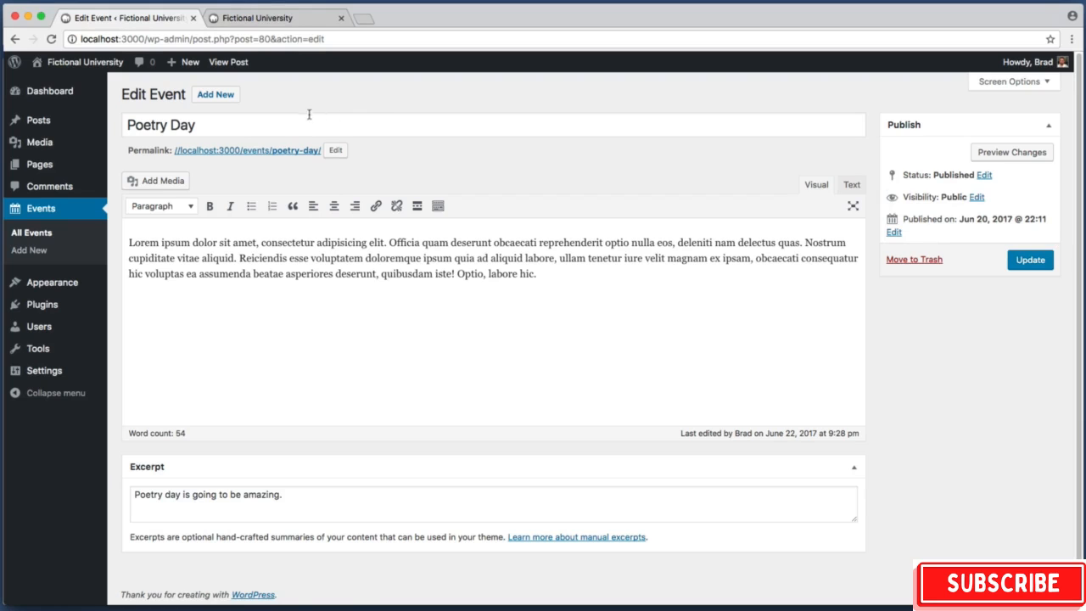
left_click_drag(263, 122, 118, 119)
left_click_drag(537, 276, 97, 236)
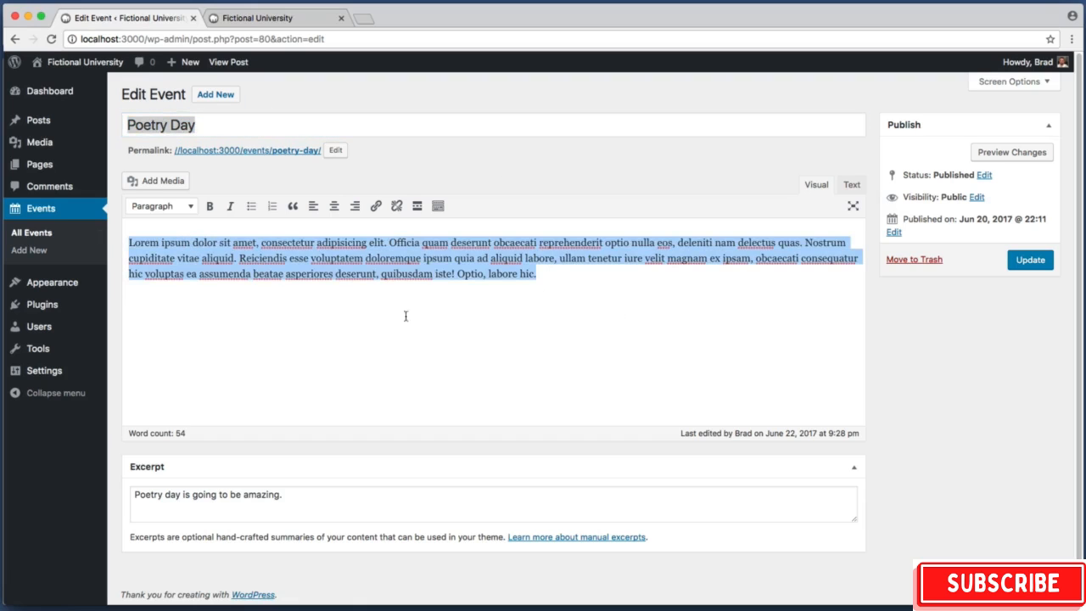
left_click_drag(327, 497, 102, 496)
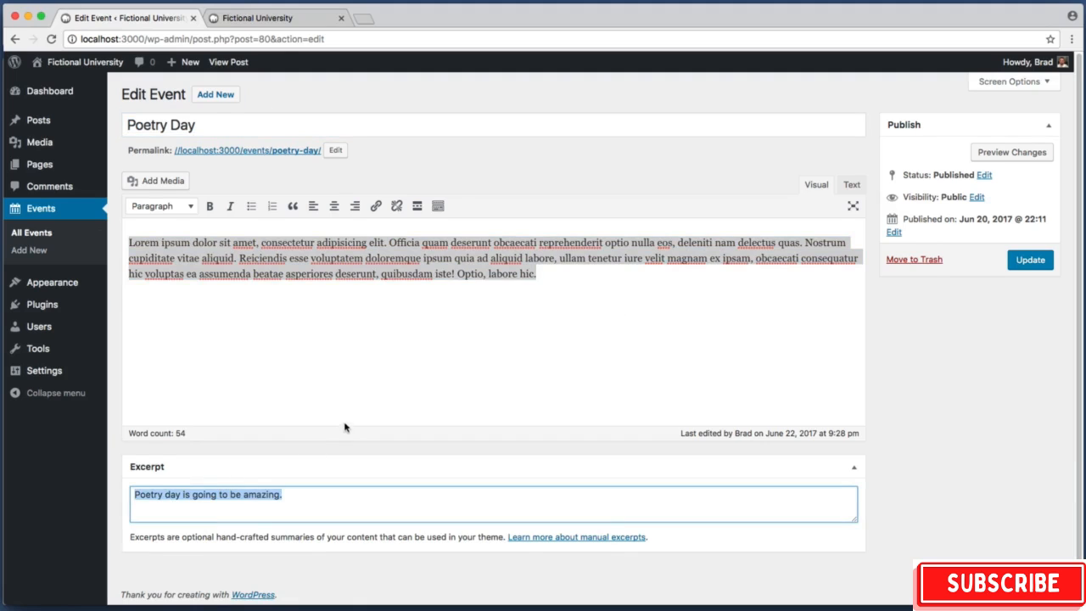
key("super+shift+4")
left_click_drag(121, 553, 481, 582)
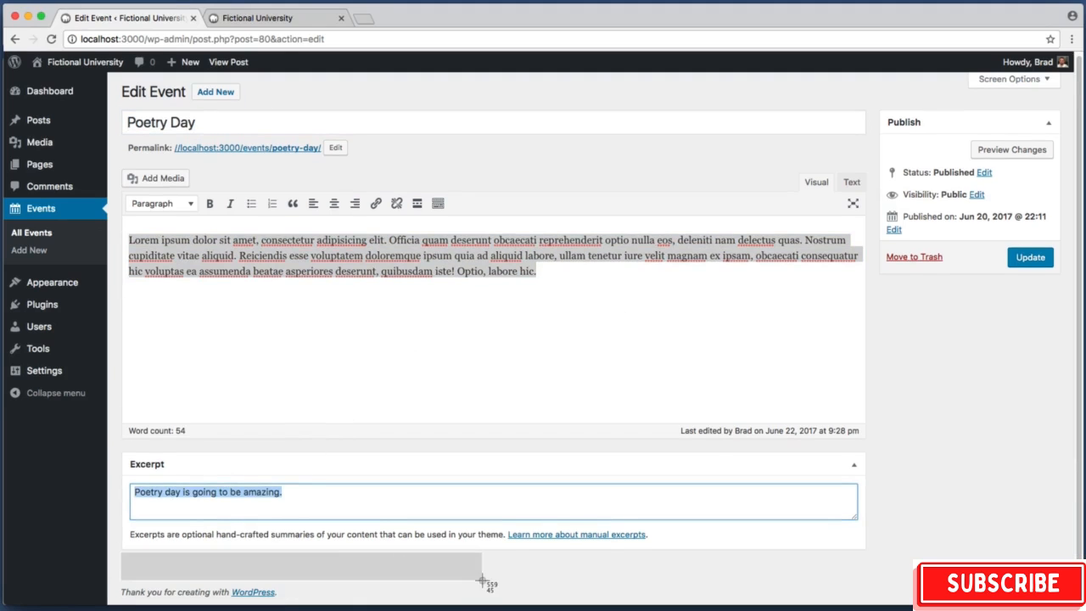
left_click_drag(482, 582, 480, 584)
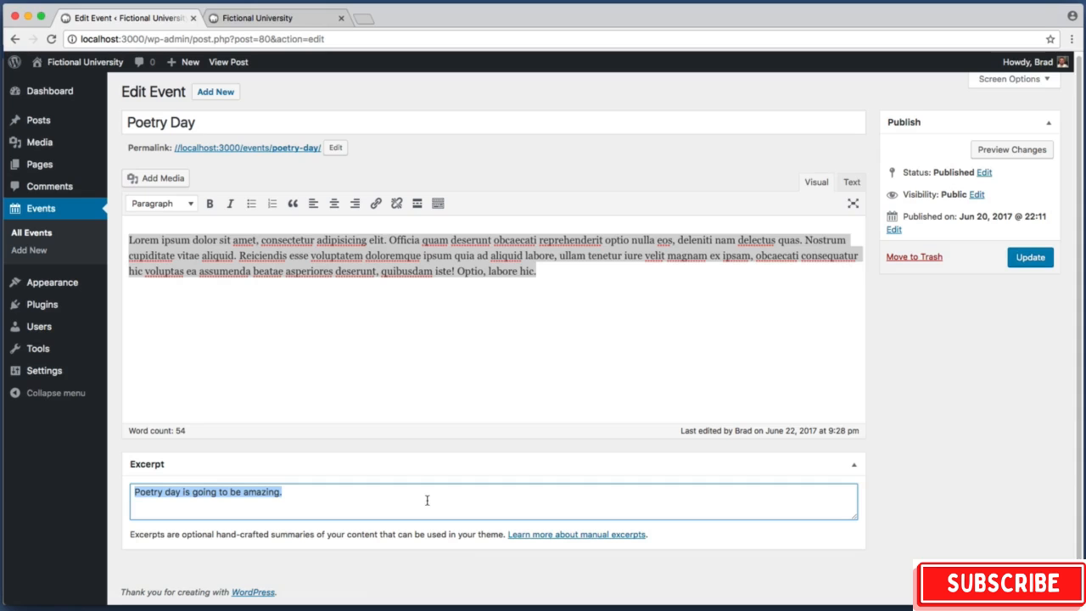
In the code editor, add 'custom-fields' to the event post type's supports array in university-post-types.php and save the file.
key("super+Tab")
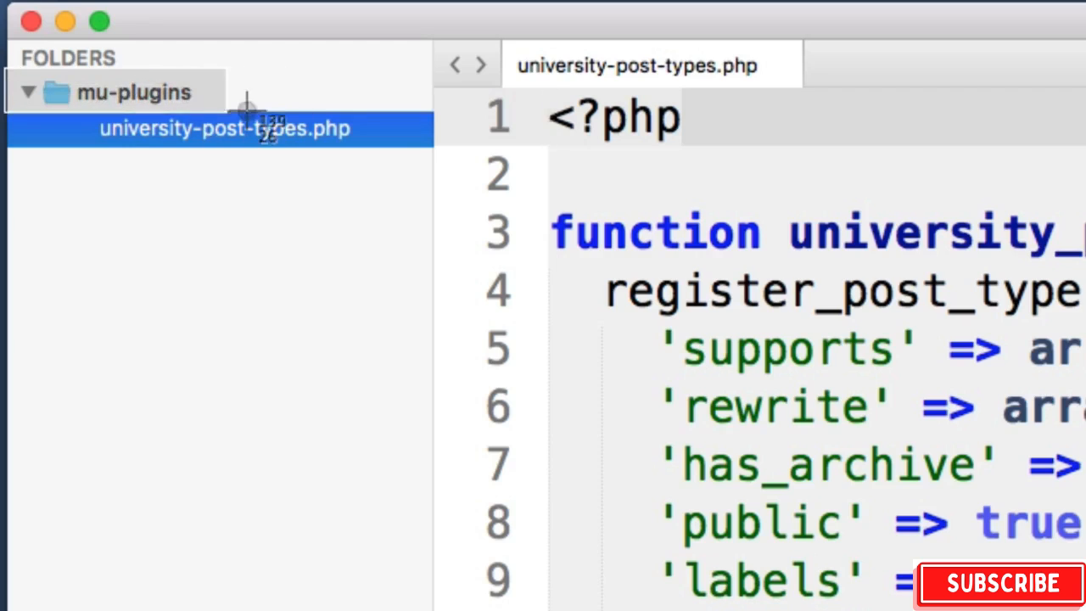
left_click_drag(494, 377, 239, 48)
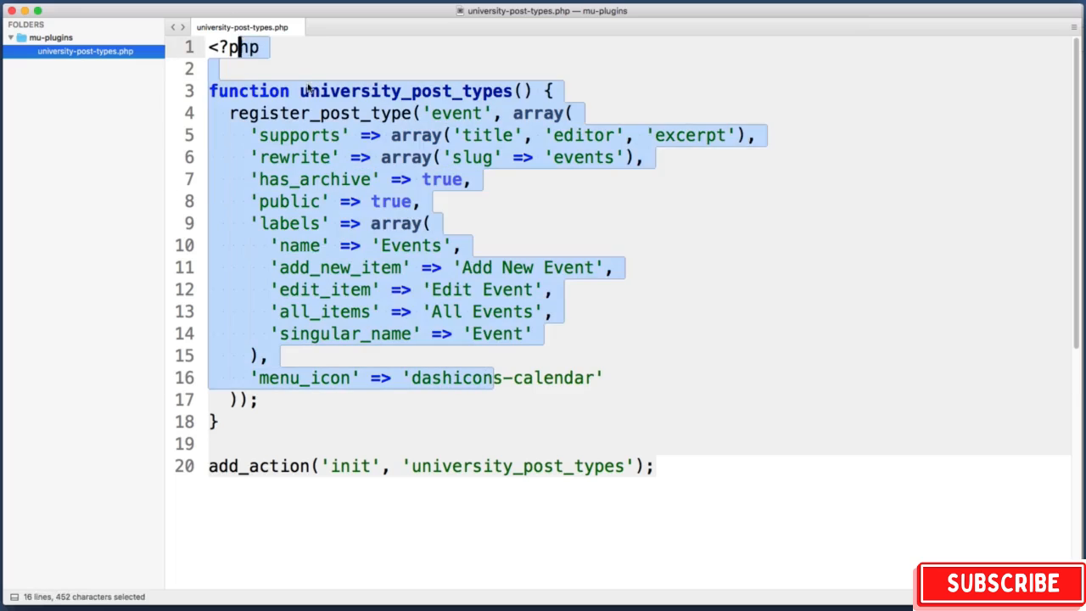
left_click(309, 88)
left_click_drag(229, 113, 485, 113)
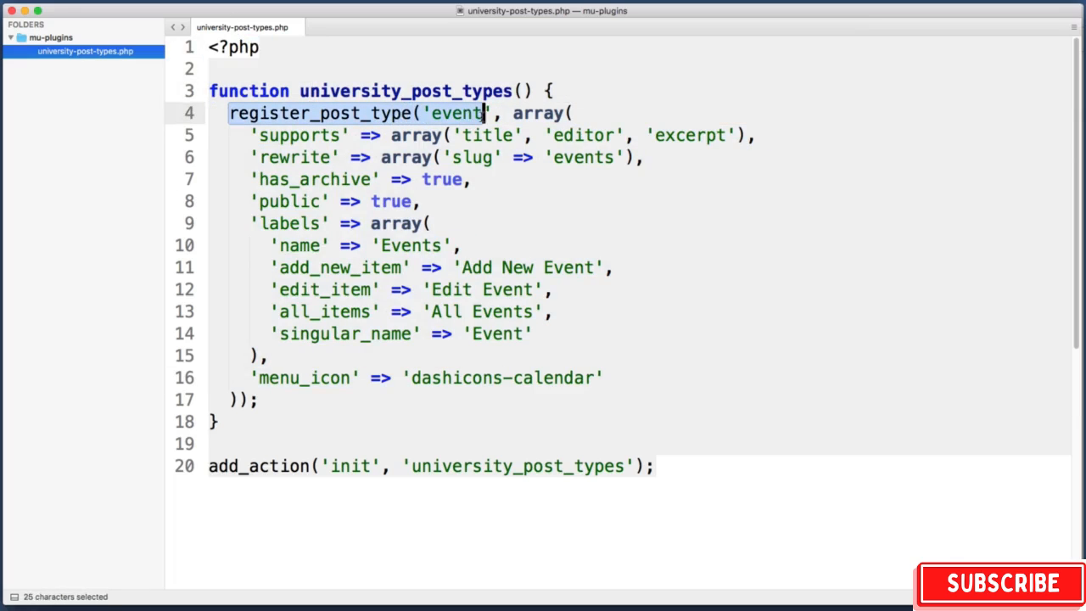
double_click(459, 113)
left_click(453, 112)
left_click_drag(252, 135, 342, 135)
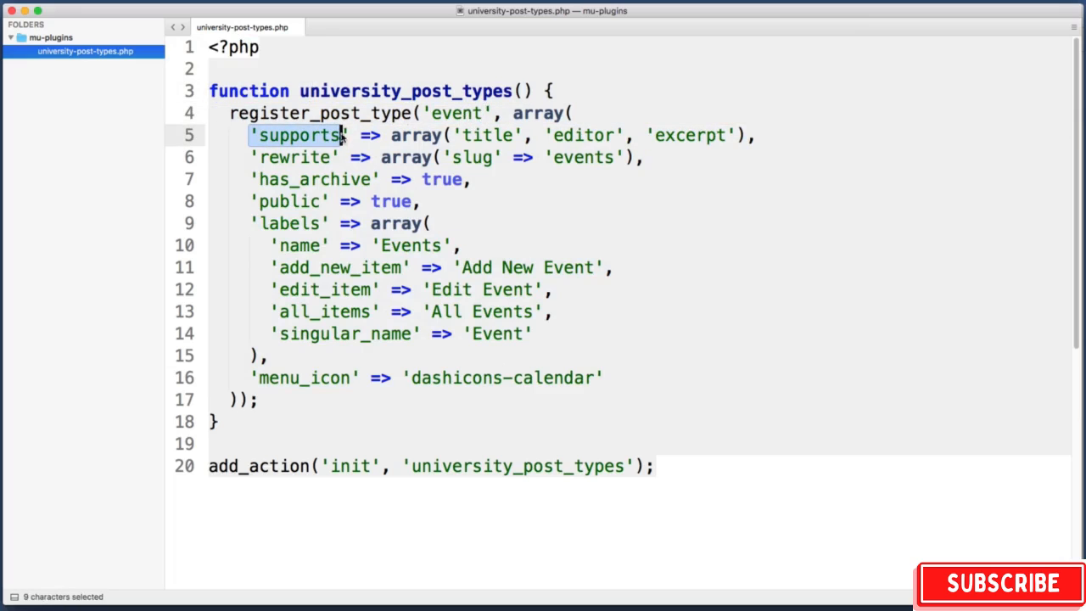
left_click_drag(646, 135, 732, 133)
left_click(733, 134)
left_click_drag(647, 134, 737, 135)
left_click(736, 135)
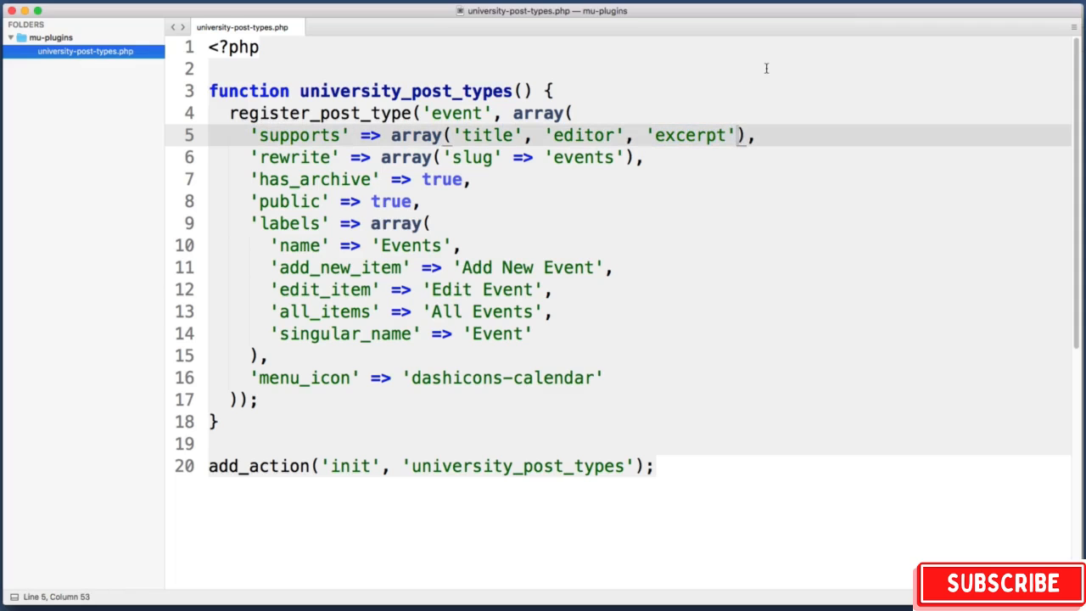
type(", 'custom-fields")
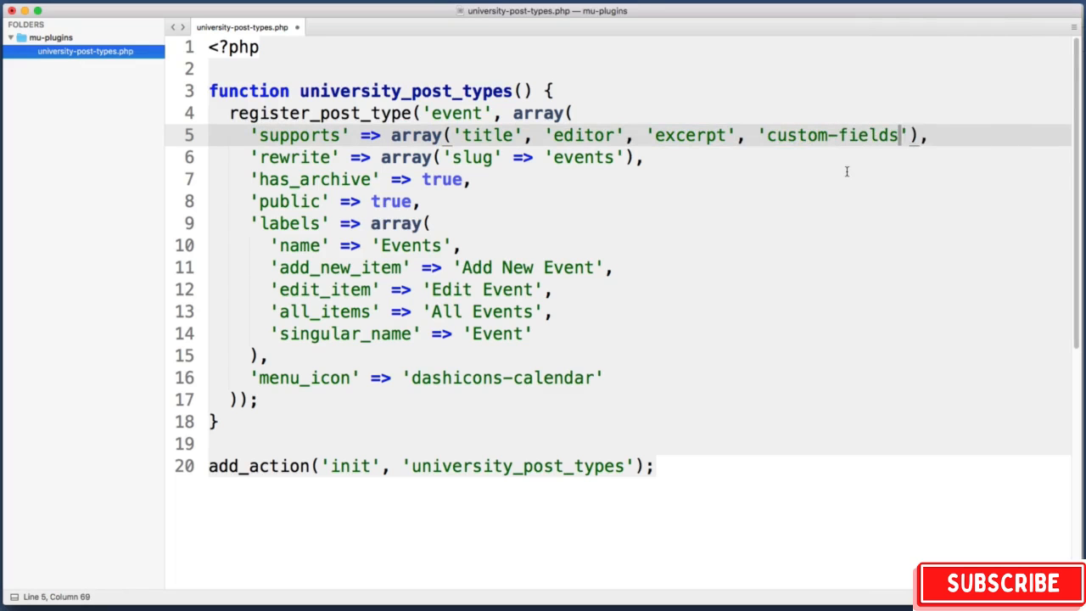
key("super+s")
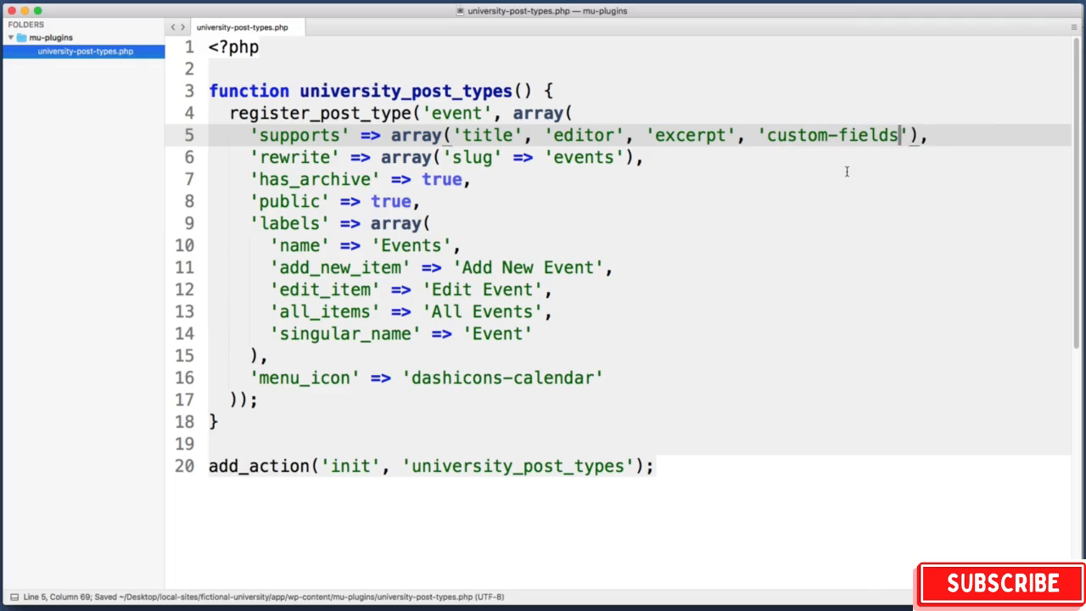
Back in the browser, check the Poetry Day edit screen for the Custom Fields box and its setting in Screen Options.
key("super+Tab")
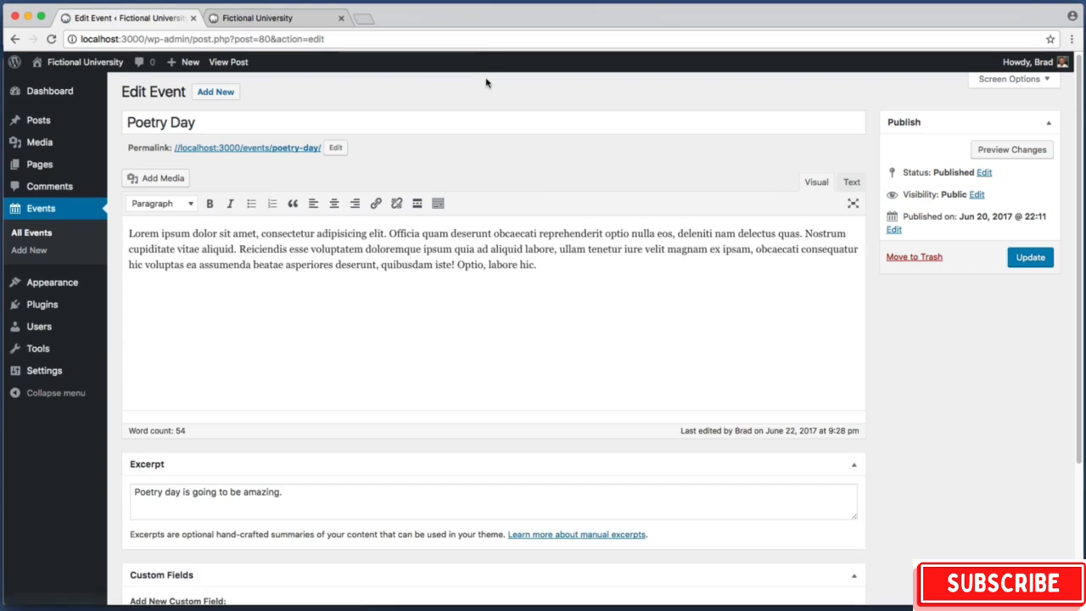
scroll(967, 439, "down", 3)
key("super+shift+4")
left_click_drag(117, 462, 863, 507)
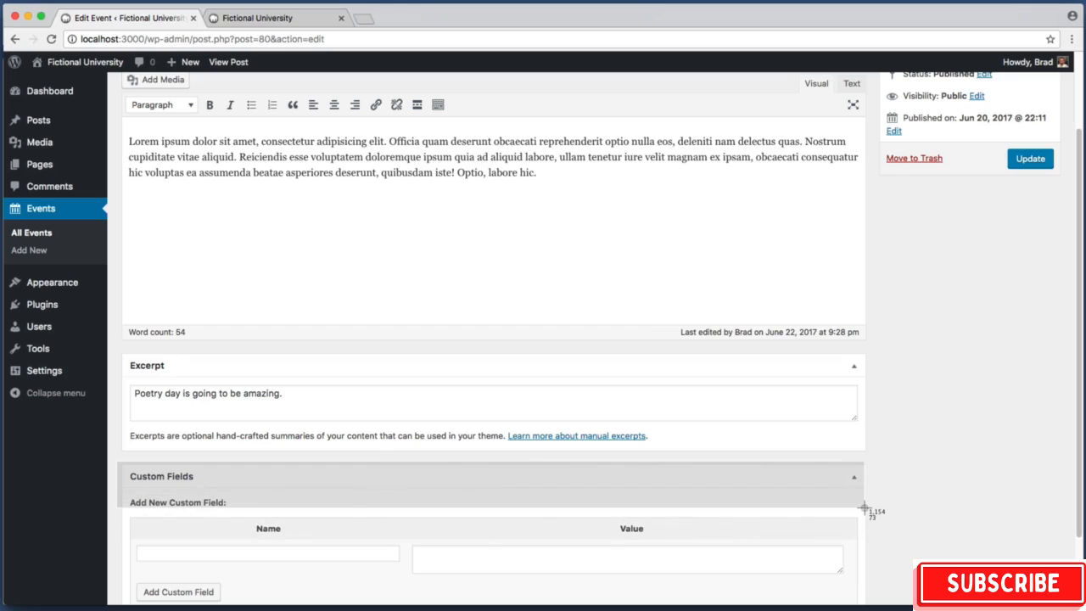
key("Escape")
scroll(893, 405, "up", 3)
key("shift+super+4")
left_click_drag(930, 100, 1065, 75)
left_click(1035, 82)
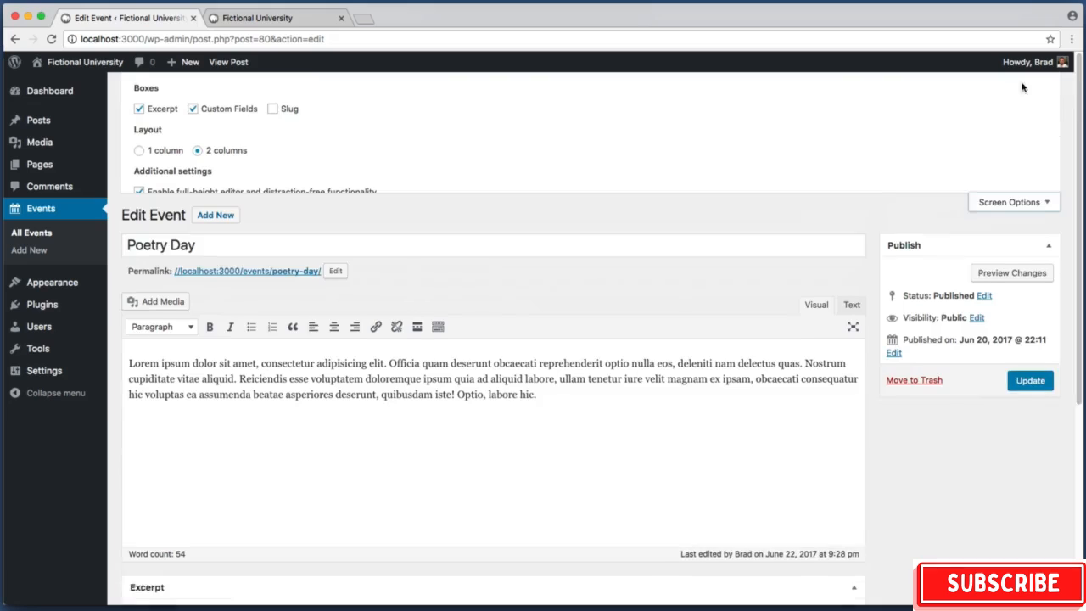
key("shift+super+4")
left_click_drag(179, 95, 260, 122)
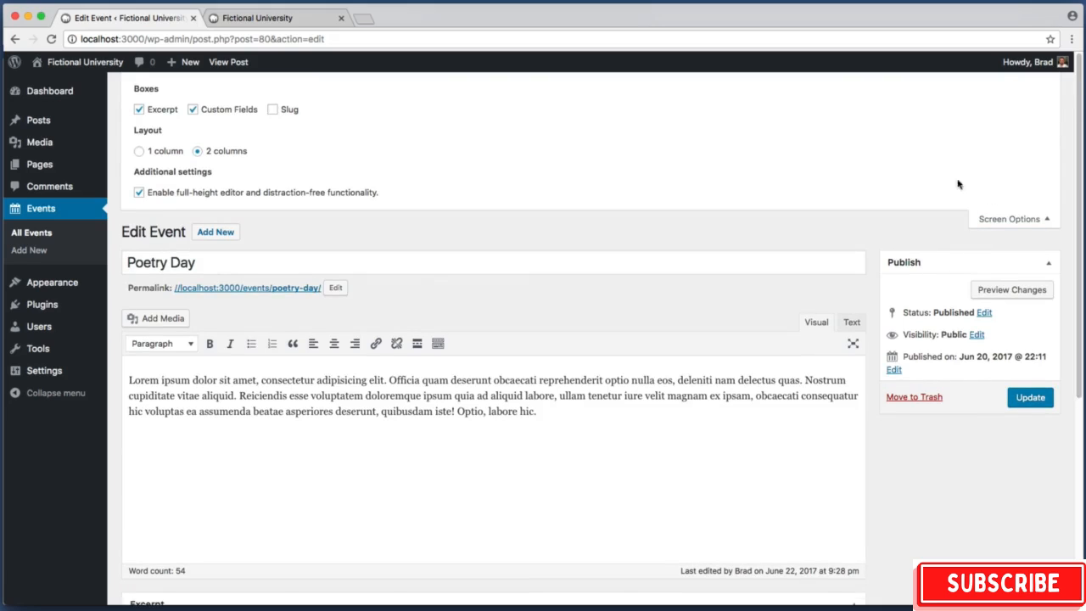
left_click(1030, 218)
Add a custom field named event-date with the value "July 1st 2017" to the Poetry Day event.
scroll(837, 285, "down", 3)
scroll(900, 326, "down", 3)
key("shift+super+4")
left_click_drag(121, 378, 282, 429)
key("shift+super+4")
left_click_drag(133, 446, 404, 481)
key("shift+super+4")
left_click_drag(400, 429, 911, 507)
left_click(295, 466)
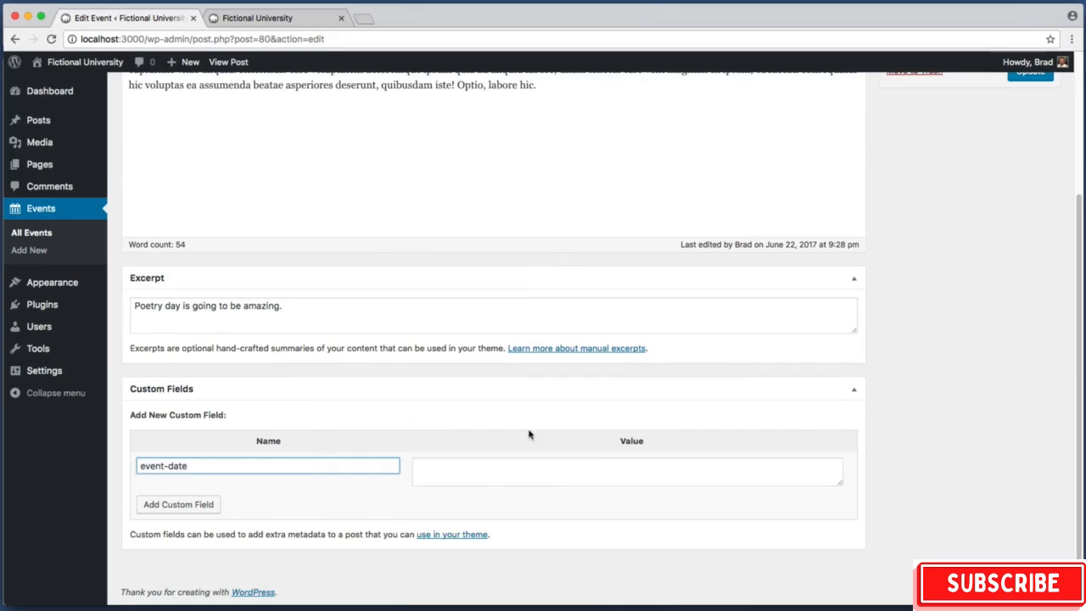
left_click(487, 471)
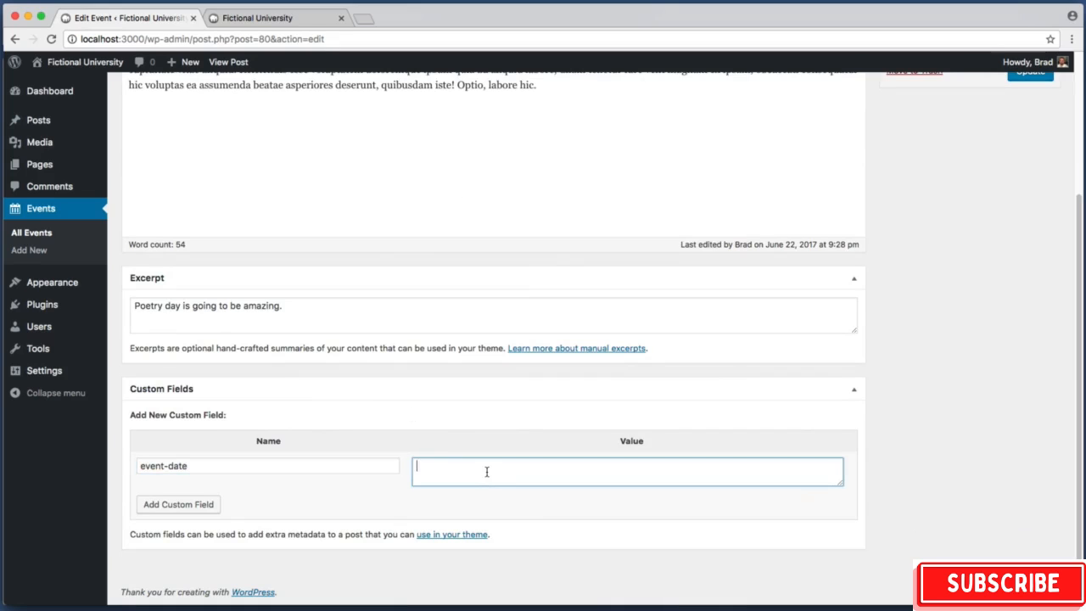
type("July 1st 2017")
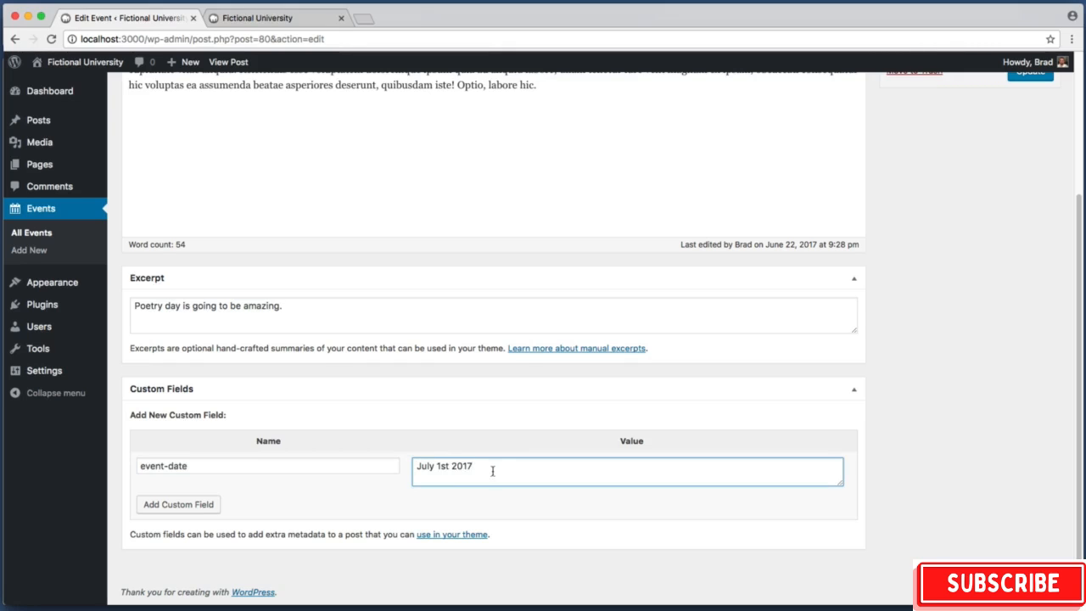
left_click(174, 509)
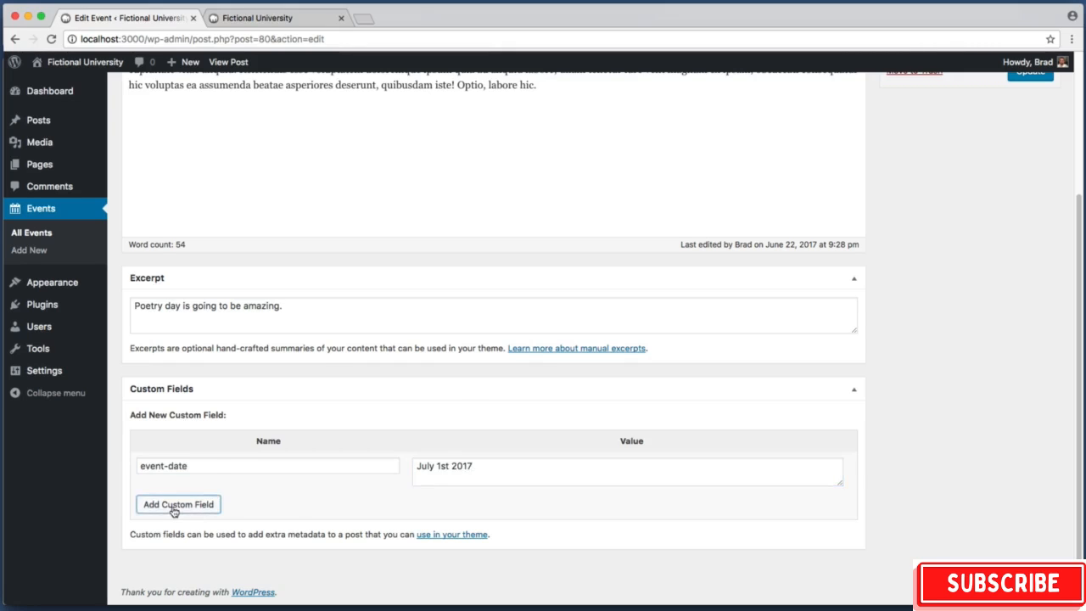
Add a second custom field named mood with the value "happy" to the event.
key("super+shift+4")
left_click_drag(133, 509, 480, 552)
left_click(272, 525)
type("mood")
key("Tab")
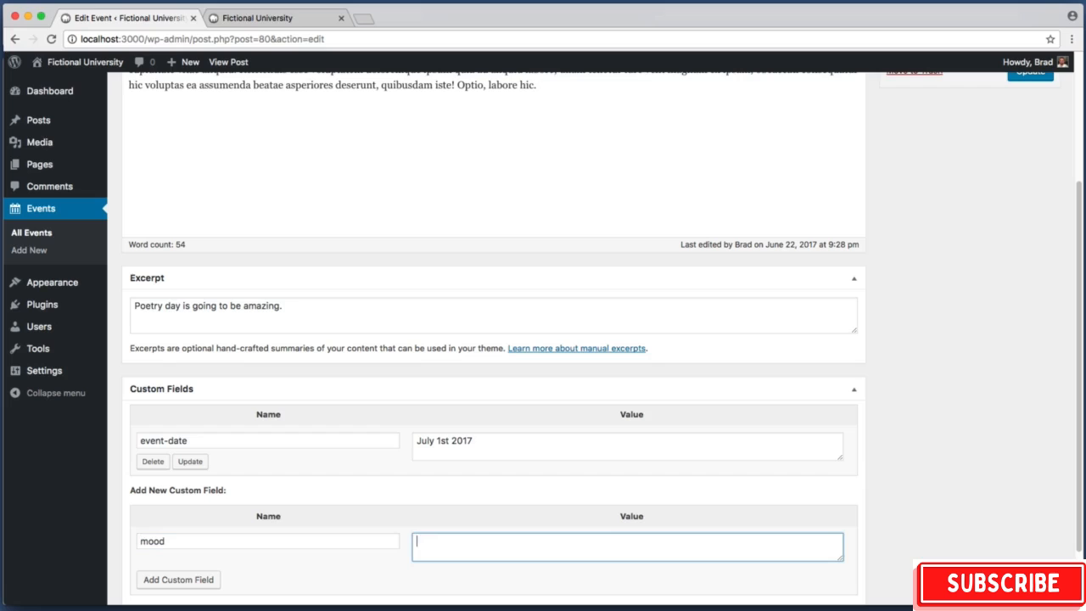
type("happy")
left_click(203, 579)
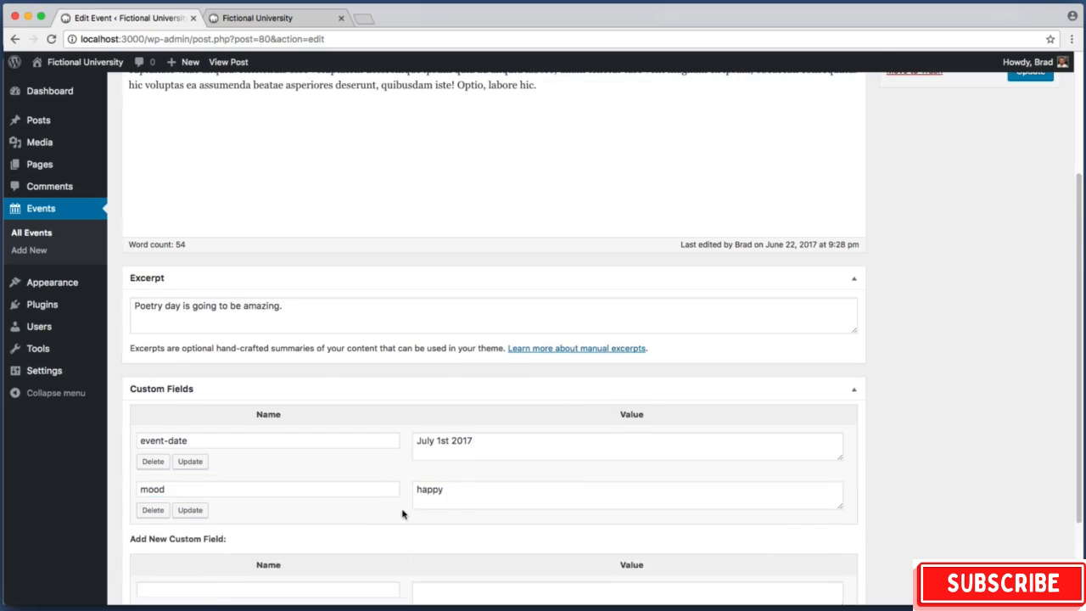
Fill in a new custom field entry with the name event-type and the value "speech".
scroll(402, 513, "down", 3)
left_click(321, 480)
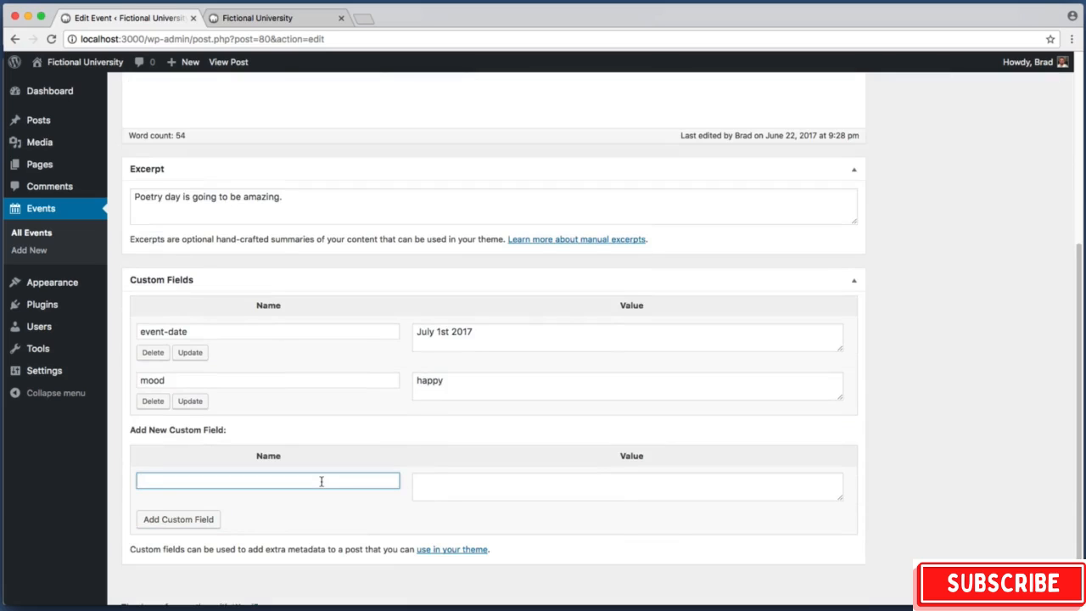
left_click(419, 479)
type("speech")
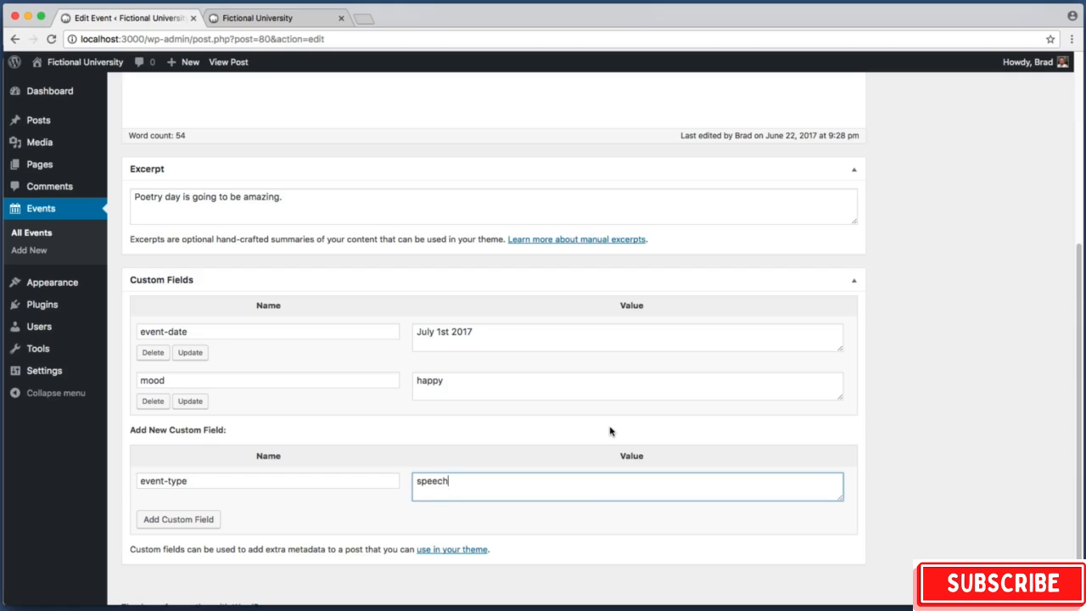
Review the name and value pairs of the event-date, mood and event-type custom fields.
key("super+shift+4")
left_click_drag(105, 257, 901, 573)
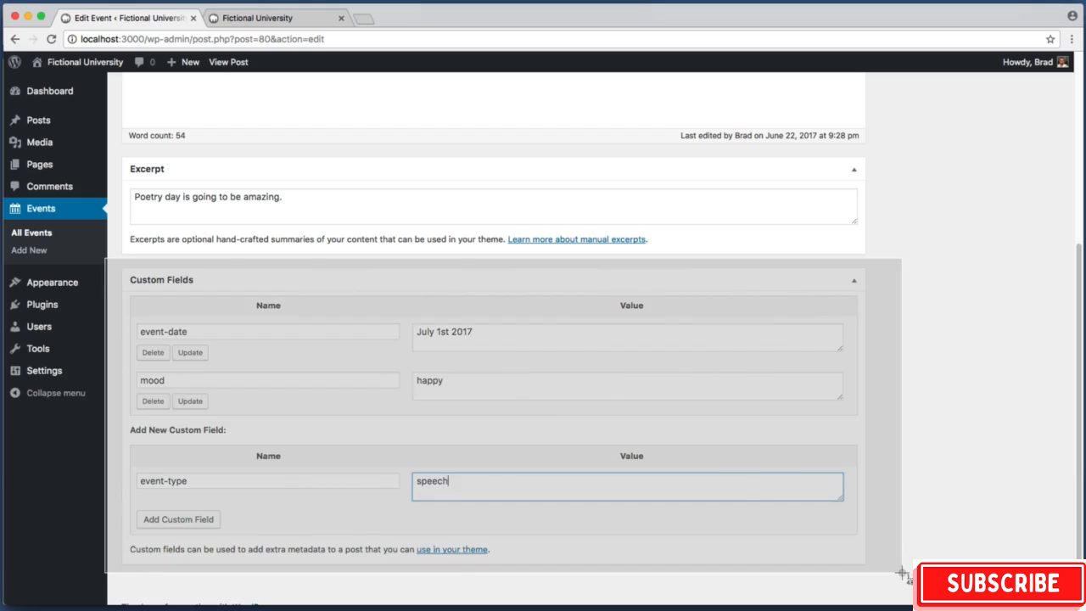
left_click_drag(902, 573, 902, 574)
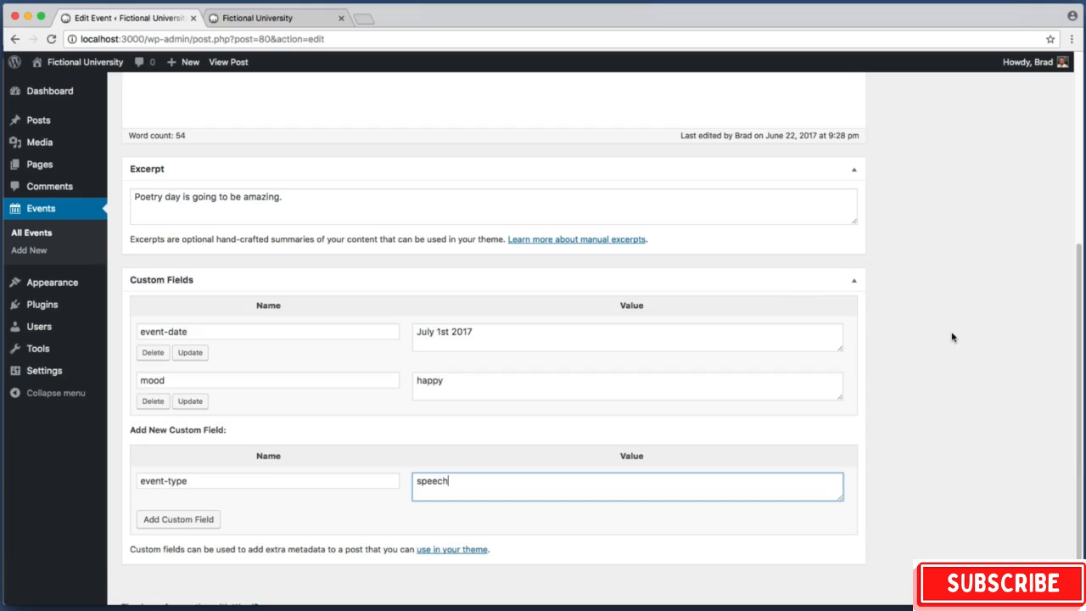
key("super+shift+4")
left_click_drag(133, 317, 266, 328)
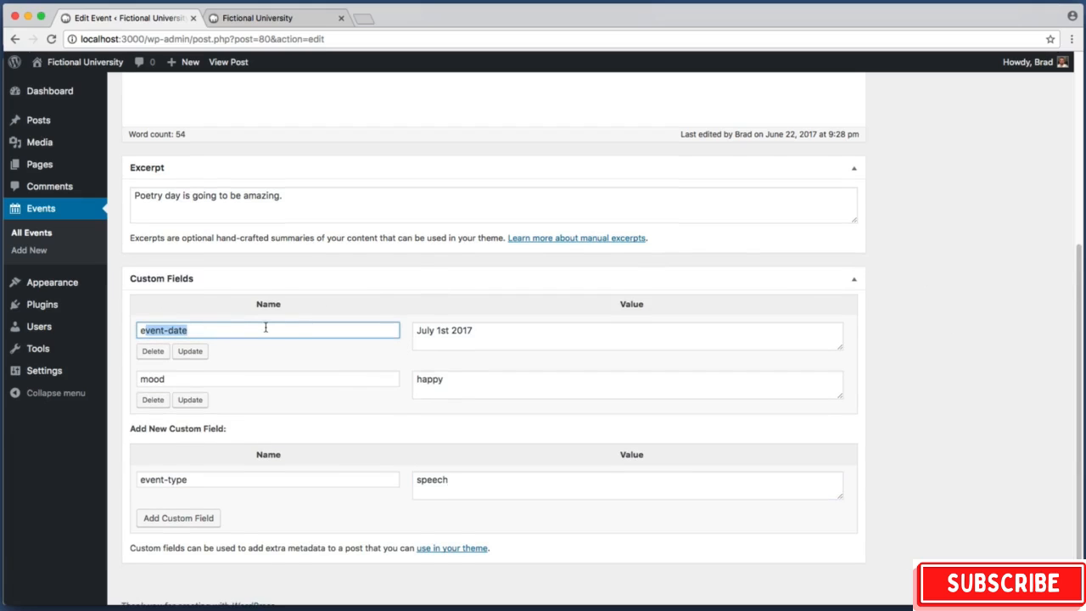
left_click(537, 341)
left_click_drag(520, 333, 125, 330)
left_click_drag(205, 379, 131, 380)
left_click_drag(251, 480, 103, 480)
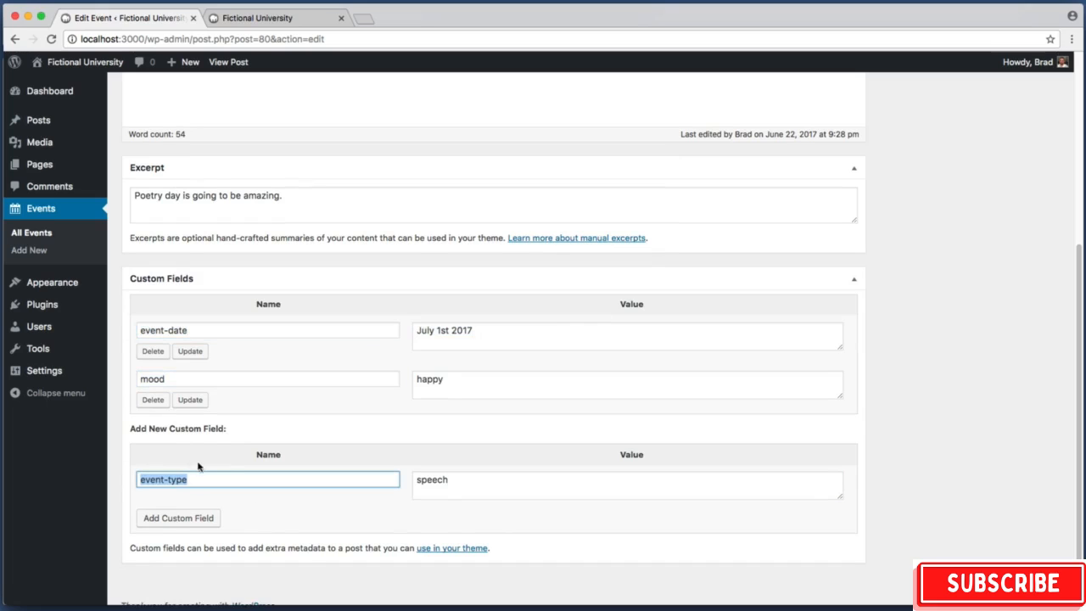
Delete the event-date and mood custom fields and clear the unsaved event-type entry's name and value.
left_click(153, 351)
left_click(152, 386)
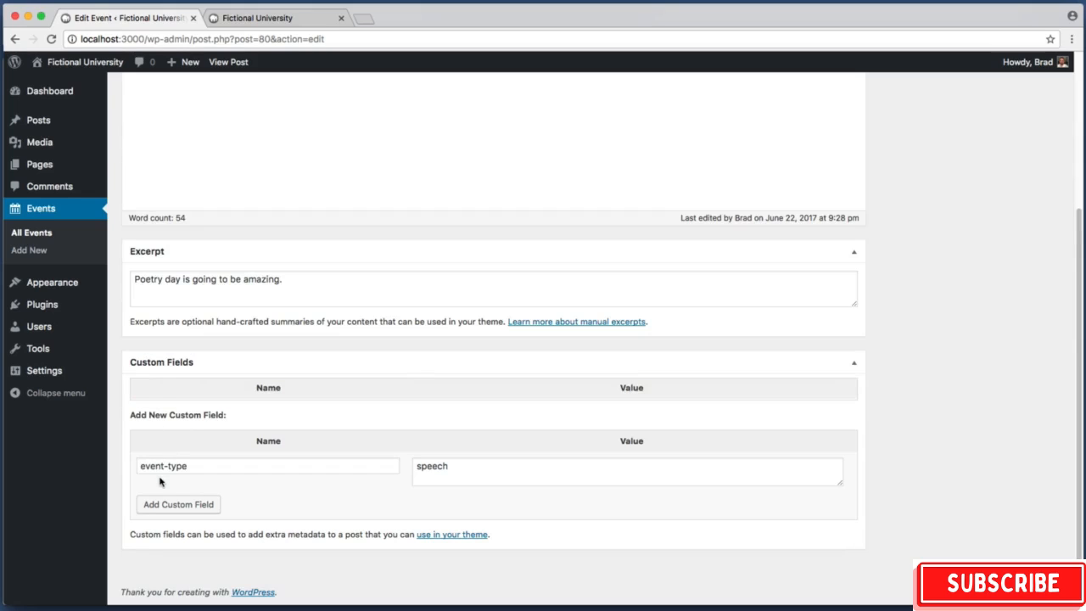
triple_click(158, 464)
key("BackSpace")
triple_click(511, 476)
key("BackSpace")
Examine the empty name and value inputs for adding a new custom field to the event.
left_click(127, 433)
key("super+shift+4")
left_click_drag(126, 431, 872, 507)
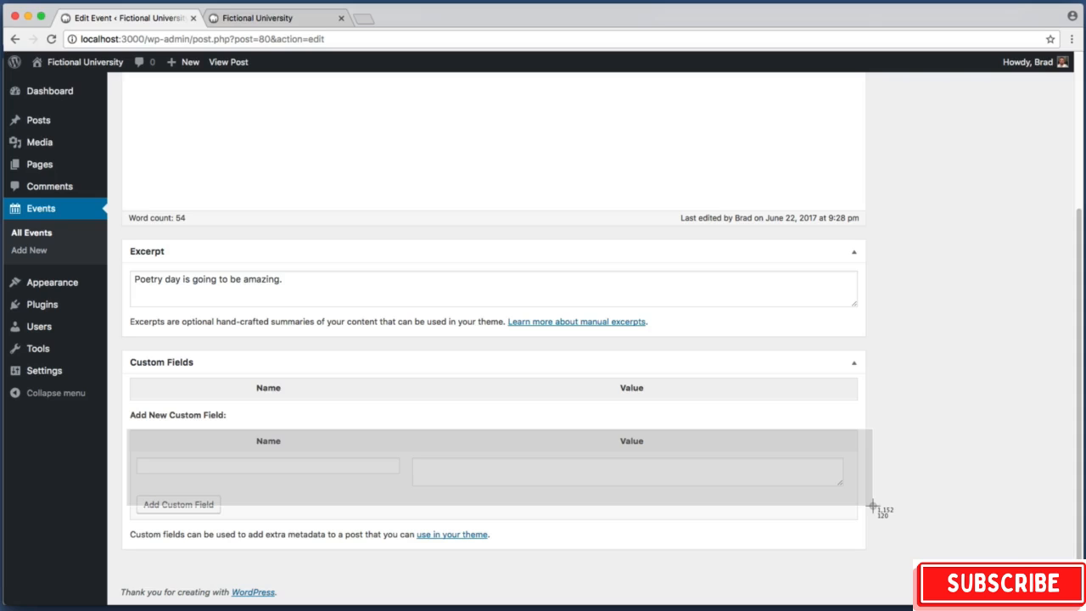
left_click_drag(872, 507, 773, 491)
key("Escape")
key("shift+super+4")
left_click_drag(130, 440, 402, 485)
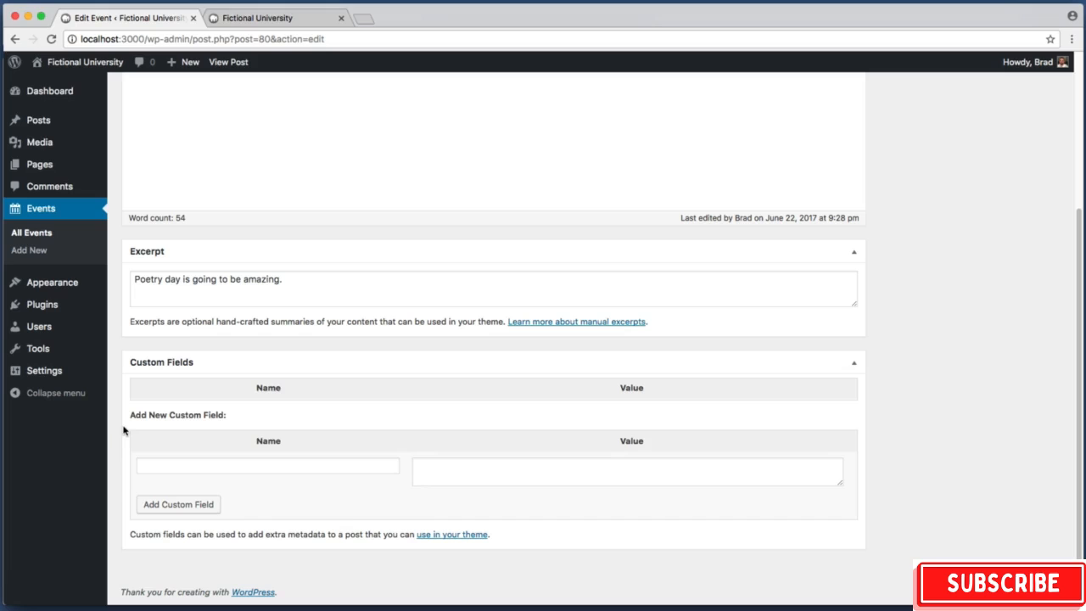